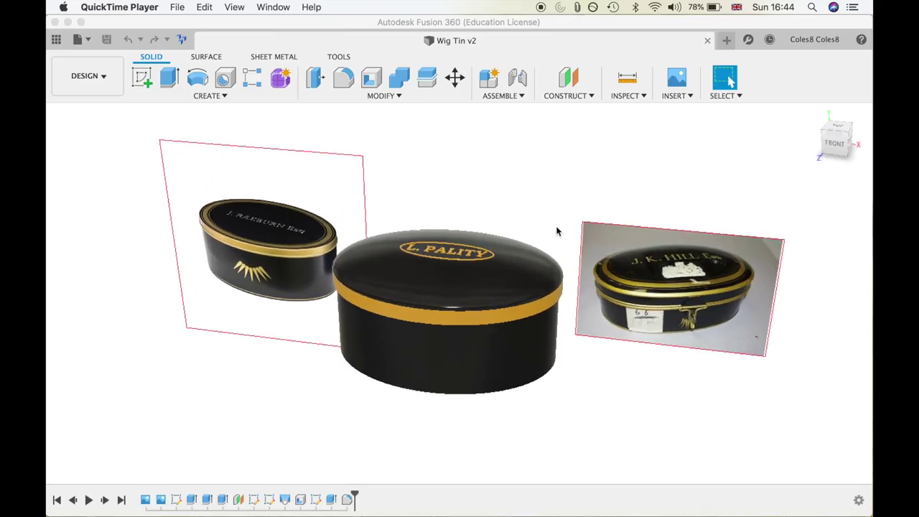
Roll the design history back to the two reference canvases and forward to the first sketch to examine its base ellipses
scroll(556, 231, "down", 1)
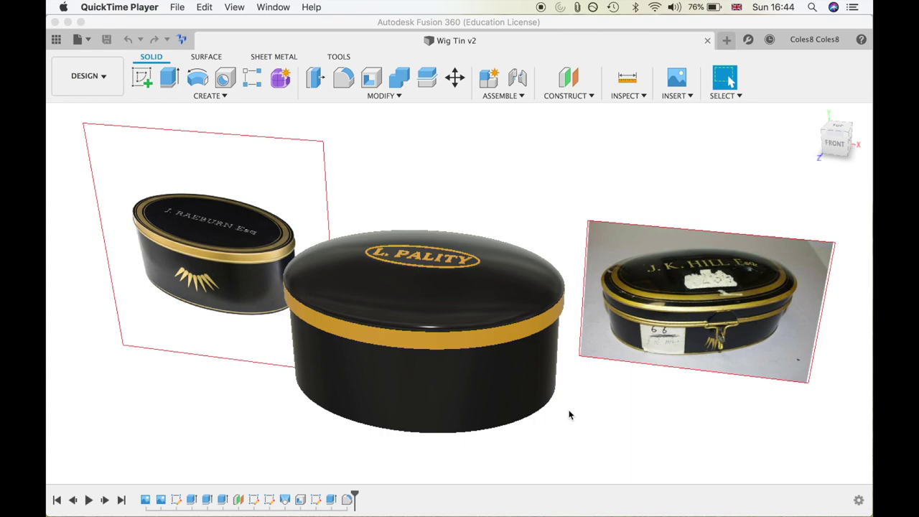
left_click(355, 496)
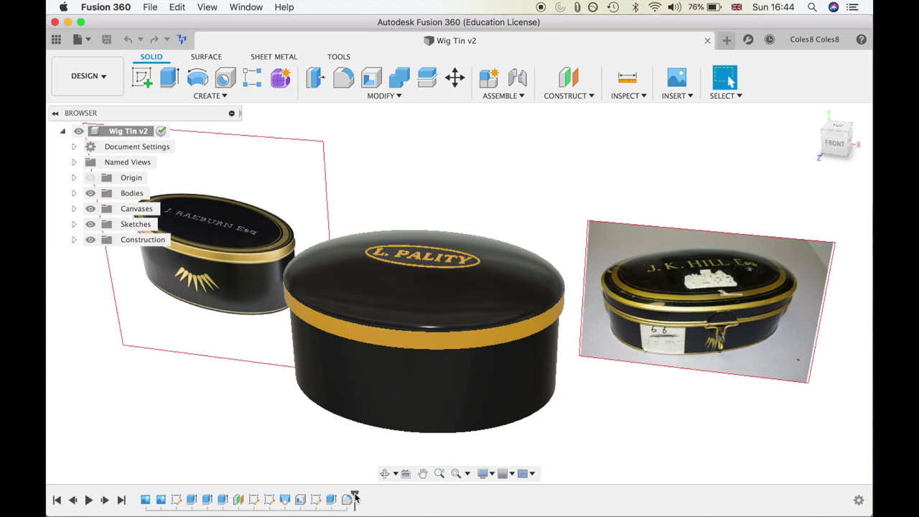
left_click_drag(353, 496, 167, 500)
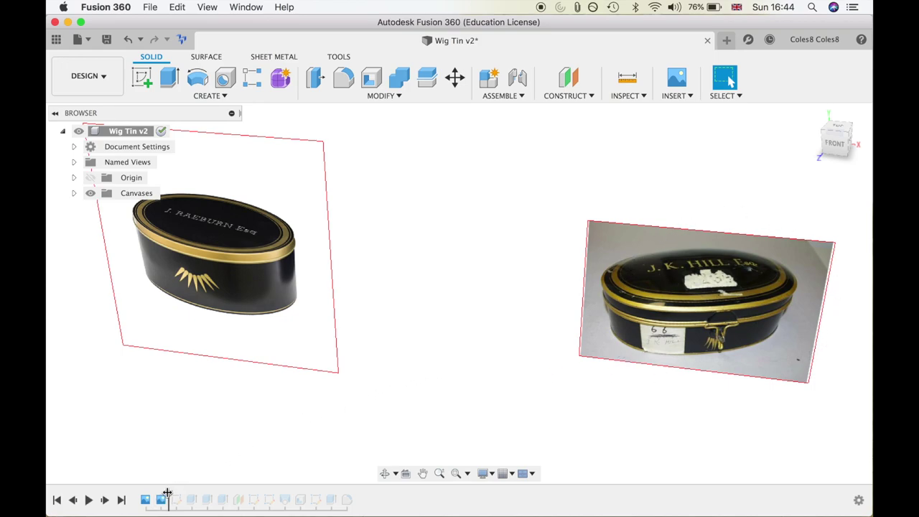
left_click_drag(166, 493, 183, 494)
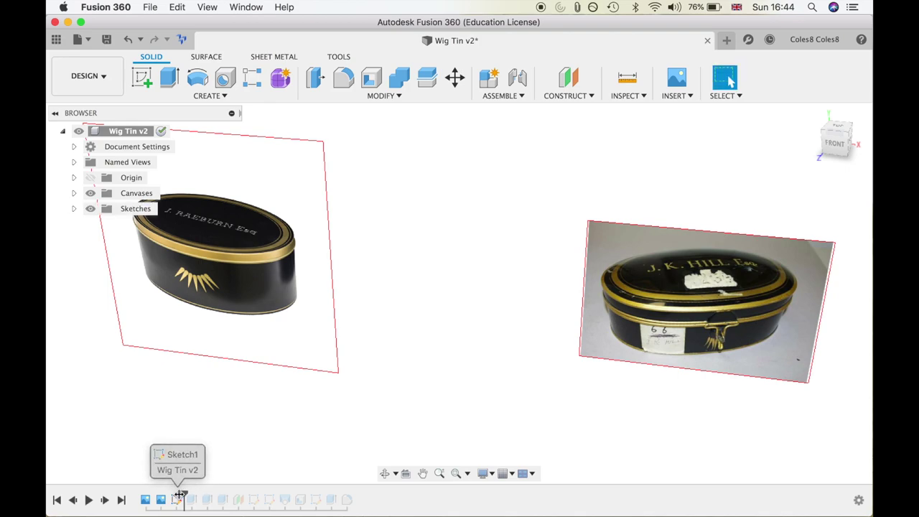
left_click(73, 209)
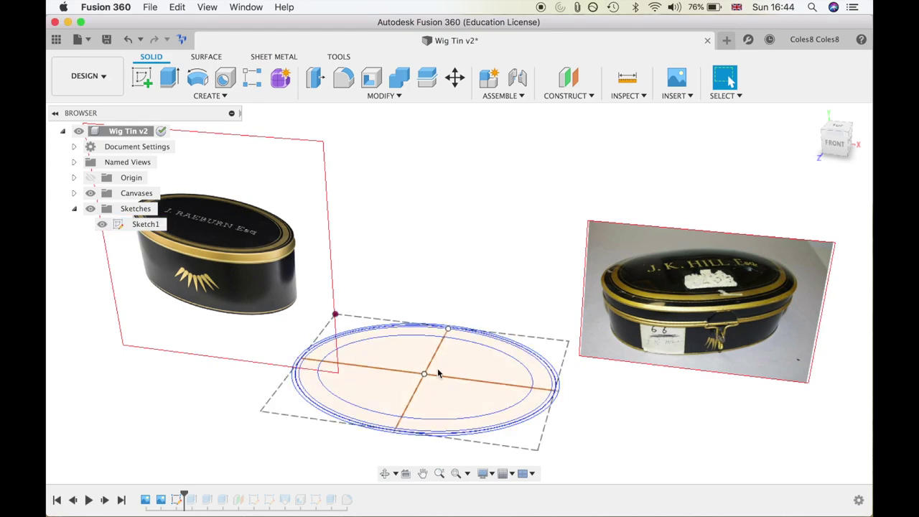
left_click(839, 158)
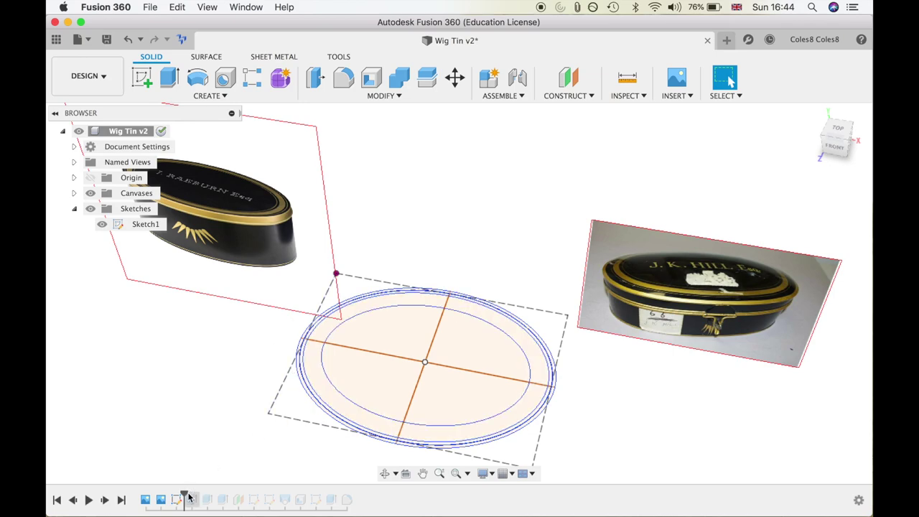
Advance the history through the base, wall and gold rim extrusions, hiding the base ellipse sketch
left_click_drag(189, 498, 209, 496)
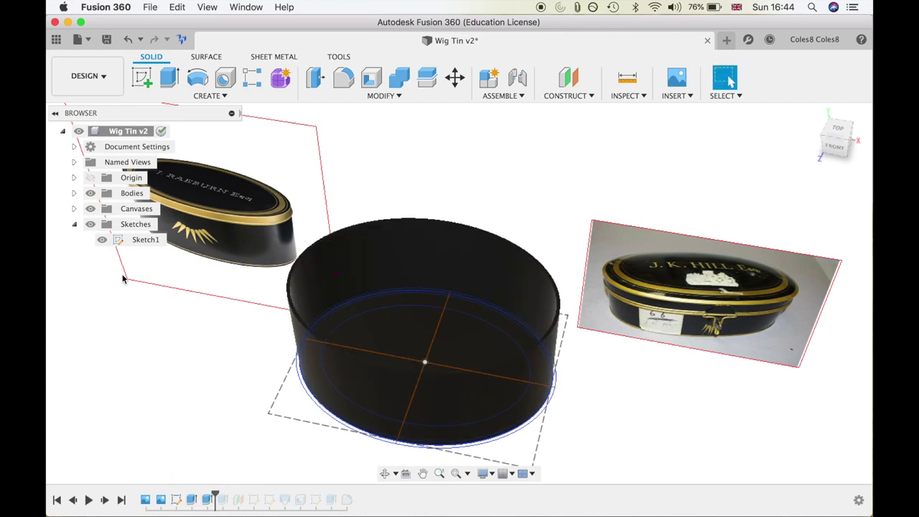
left_click(102, 240)
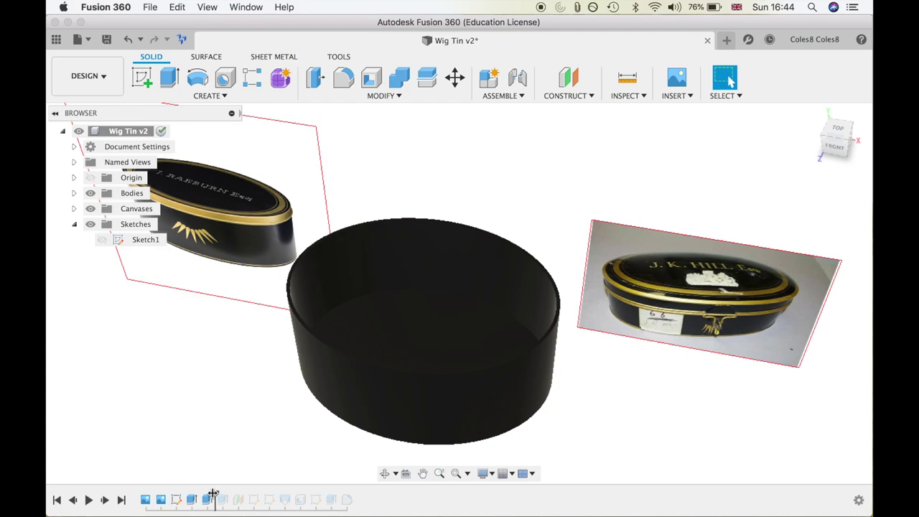
left_click_drag(213, 495, 230, 497)
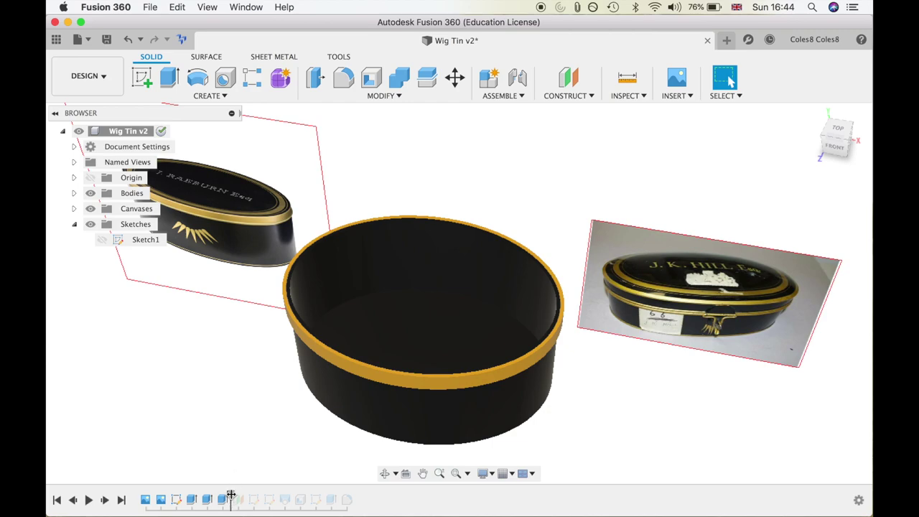
Advance the history past the offset construction plane, show the plane above the tin to examine it, and hide it again
left_click_drag(230, 495, 244, 495)
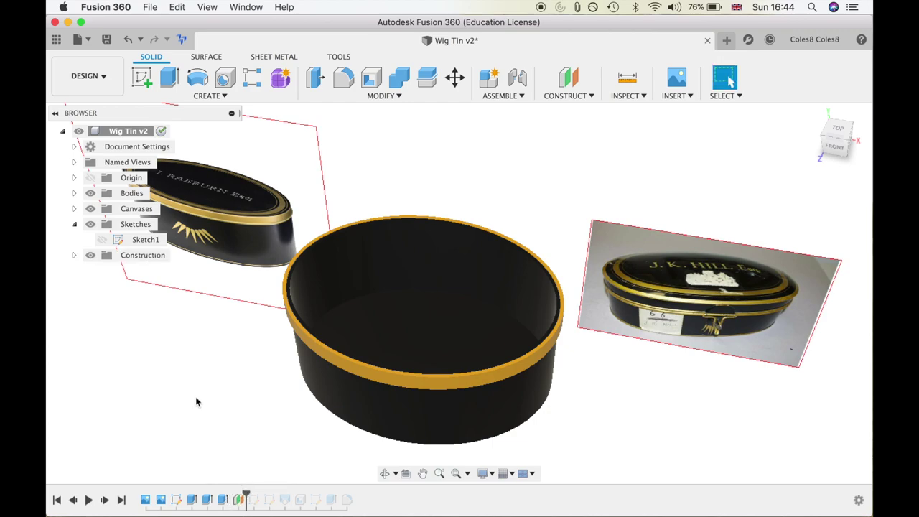
left_click(74, 255)
left_click(101, 273)
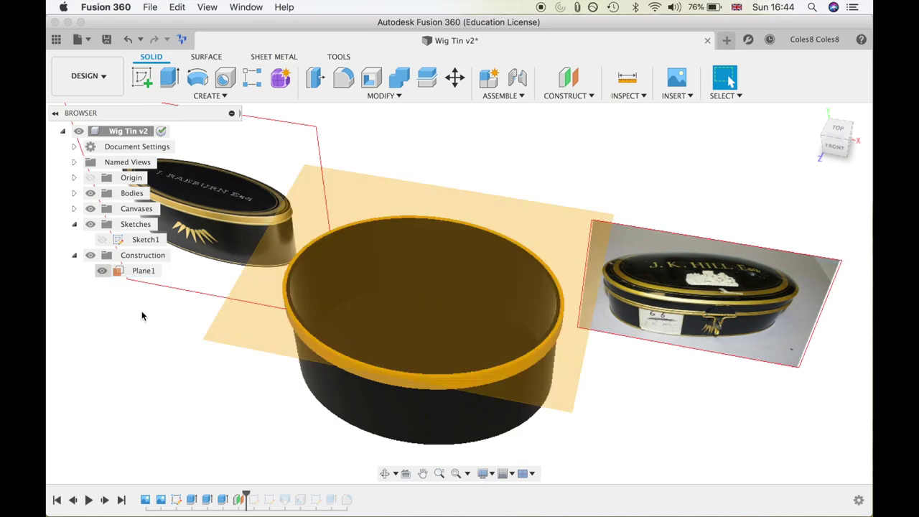
left_click(101, 270)
Advance the history past the two lid profile sketches and show both ellipses to examine them from the front
left_click_drag(246, 495, 275, 502)
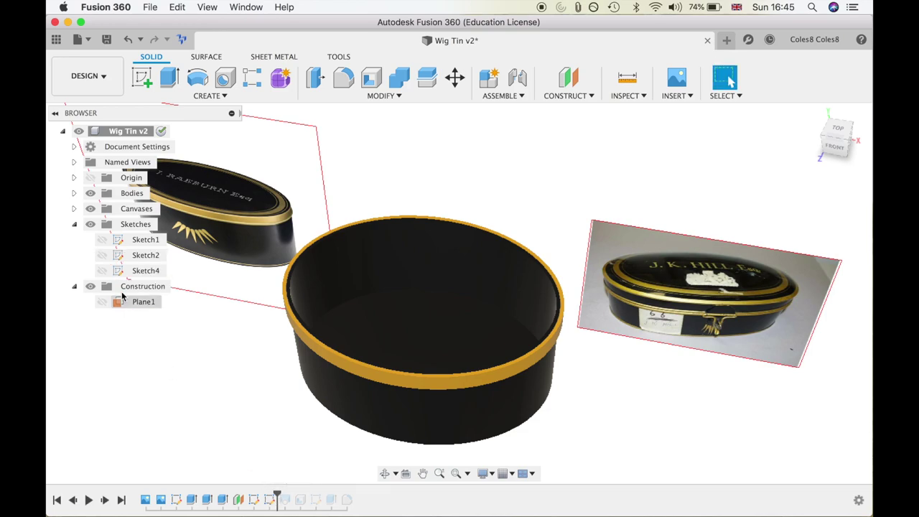
left_click(101, 270)
left_click(102, 254)
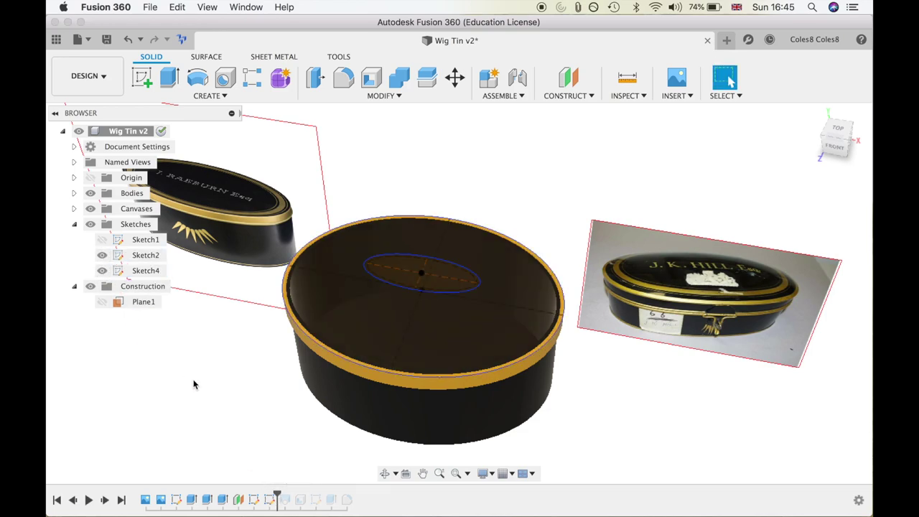
mouse_move(836, 151)
left_mouse_down()
mouse_move(830, 119)
mouse_move(833, 131)
left_mouse_up()
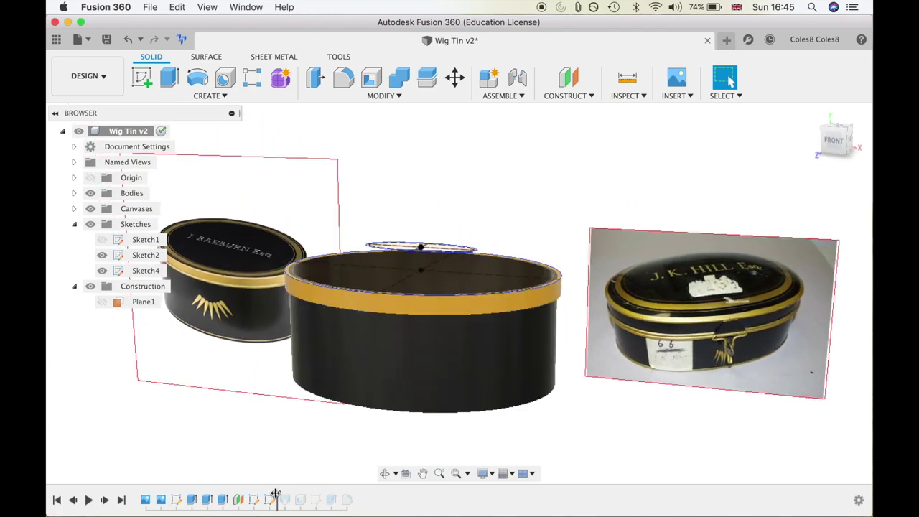
Advance the history past the lid's loft and shell, hide the tin base and both lid sketches, and examine the lid's hollow underside
left_click_drag(276, 495, 287, 495)
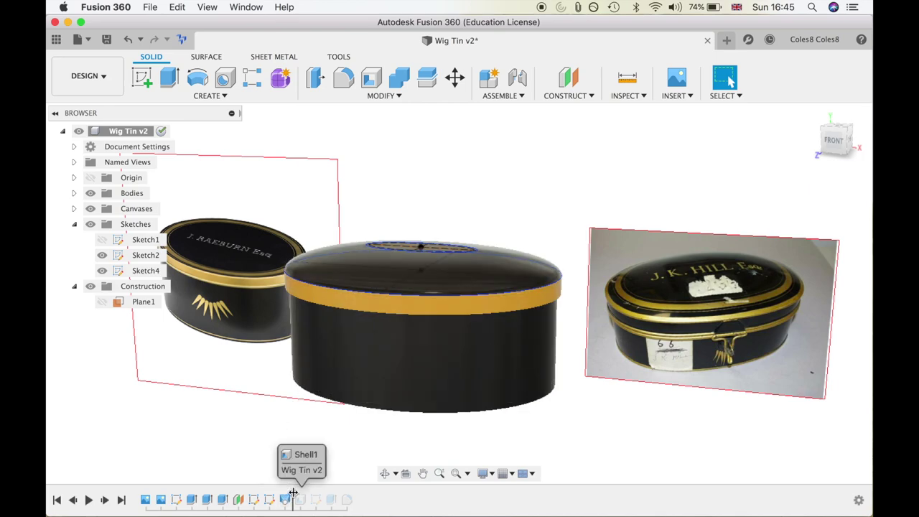
left_click_drag(292, 497, 307, 497)
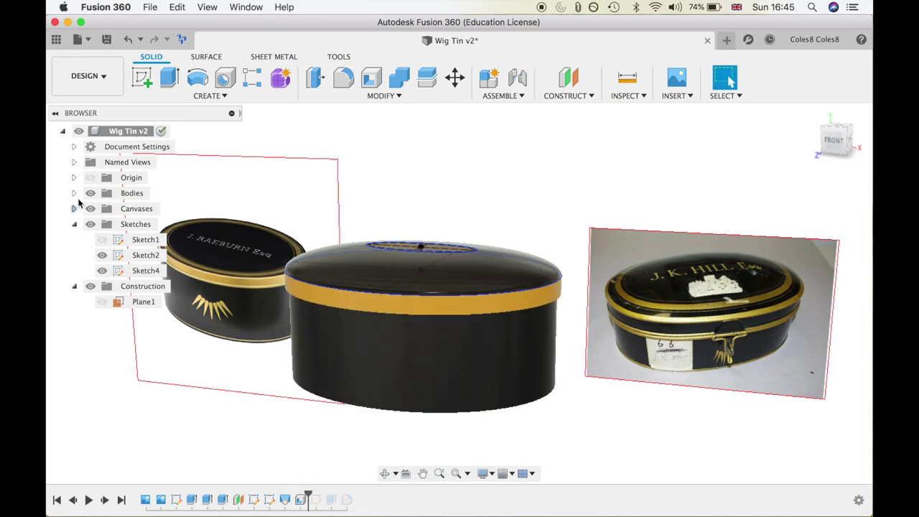
left_click(74, 194)
left_click(101, 209)
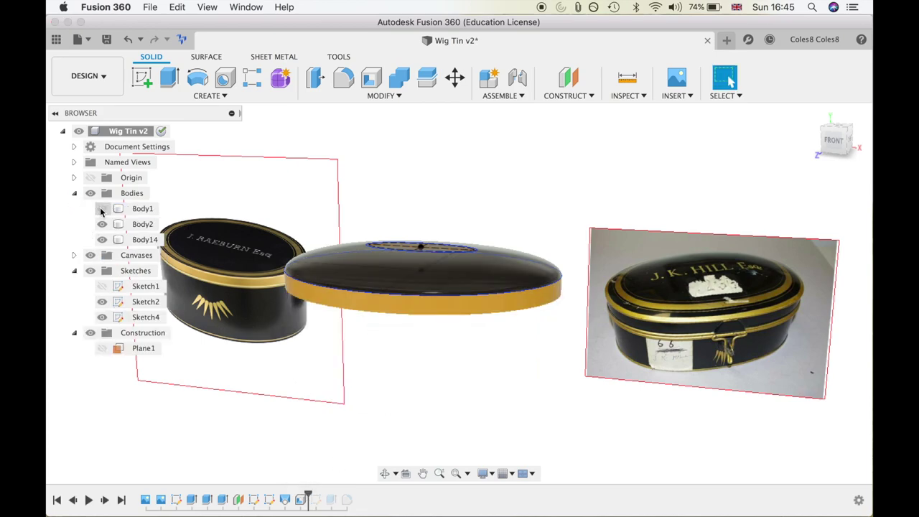
mouse_move(836, 138)
left_mouse_down()
mouse_move(830, 133)
mouse_move(834, 146)
left_mouse_up()
left_click(102, 302)
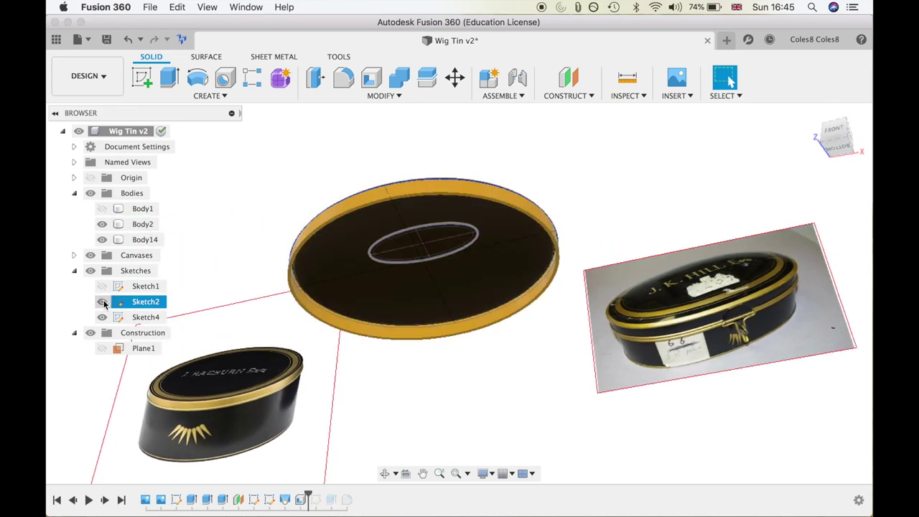
left_click(101, 316)
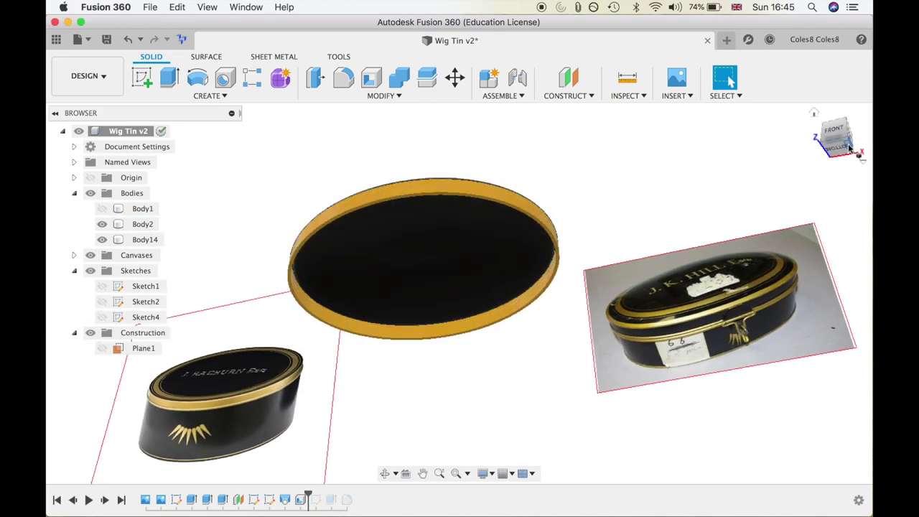
mouse_move(834, 138)
left_mouse_down()
mouse_move(847, 128)
mouse_move(840, 93)
mouse_move(855, 198)
left_mouse_up()
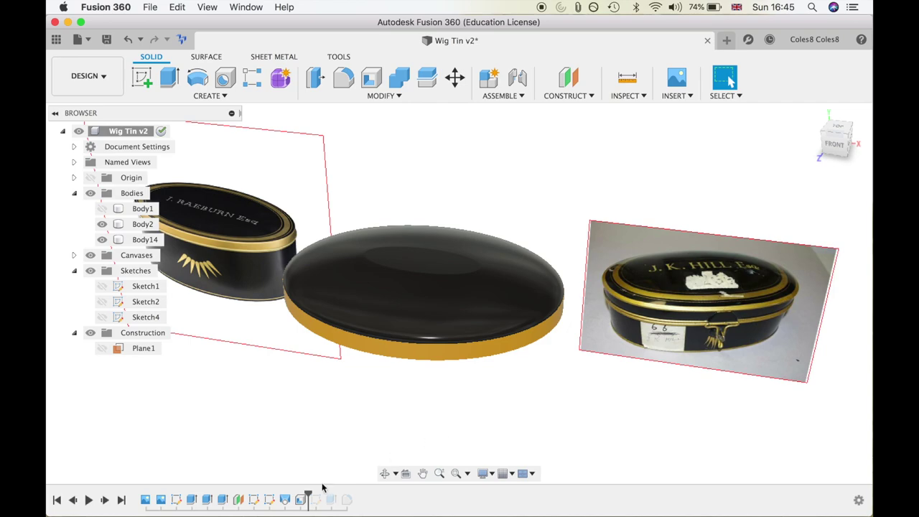
Advance the history to the lettering sketch and show it to examine the L. PALITY text and oval on the lid
left_click_drag(308, 494, 323, 495)
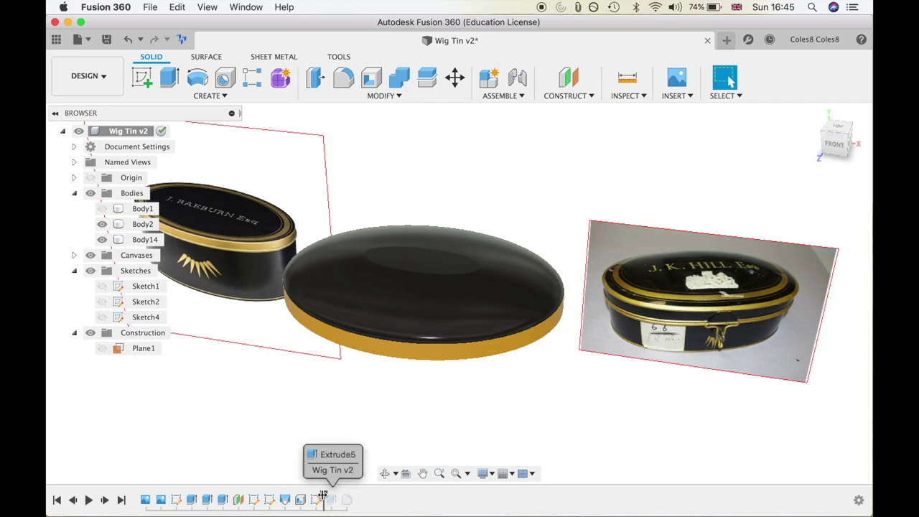
left_click(102, 333)
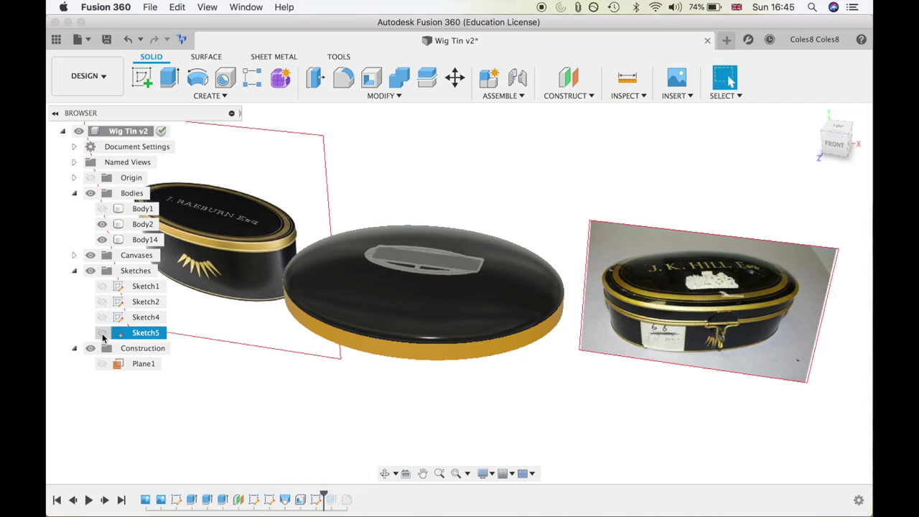
left_click(421, 232)
scroll(421, 231, "up", 5)
scroll(421, 232, "up", 3)
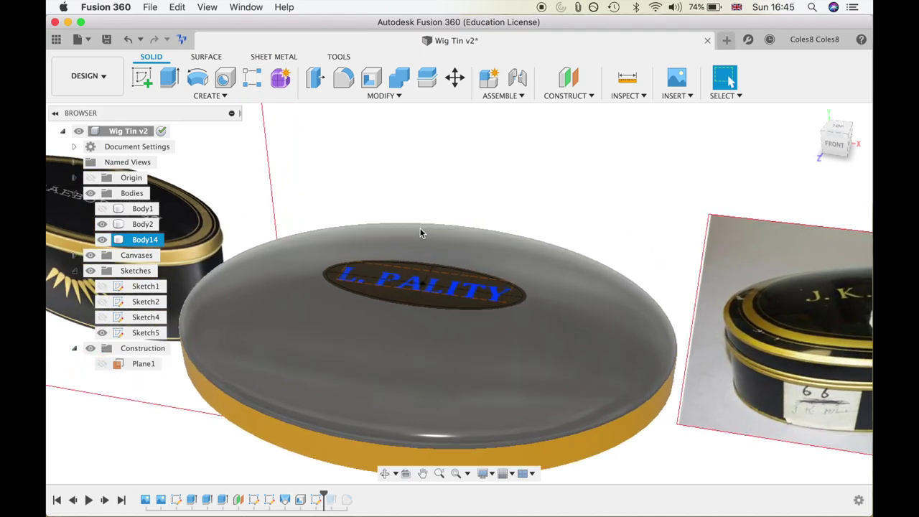
key("Escape")
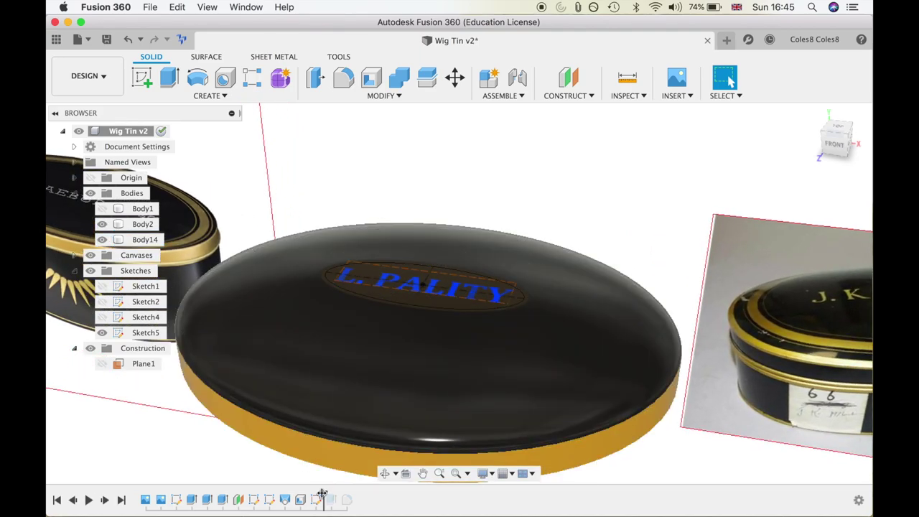
Advance the history past the lettering extrusion and final fillet, showing the tin base body again
left_click_drag(333, 494, 334, 498)
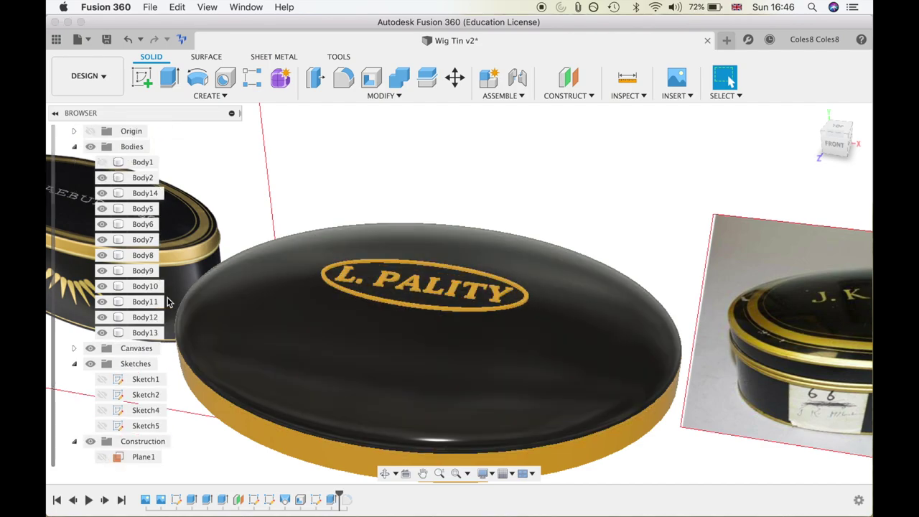
left_click(103, 162)
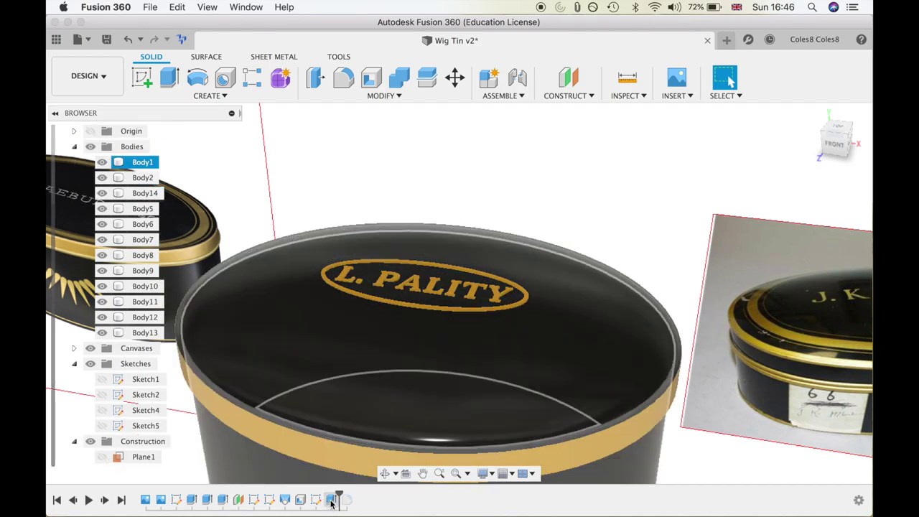
left_click_drag(338, 495, 353, 497)
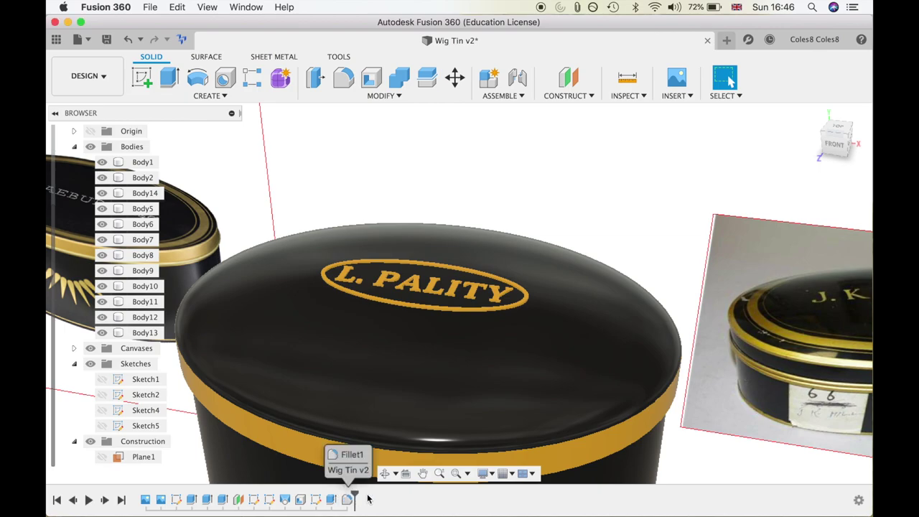
Examine the raised lettering and the filleted oval border on the lid up close, then view the whole tin
left_click(400, 333)
scroll(399, 332, "up", 5)
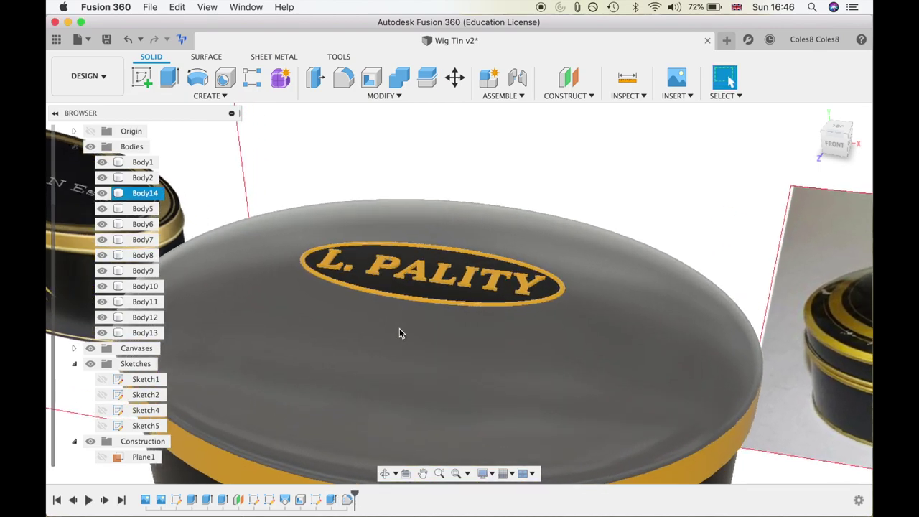
scroll(424, 319, "up", 3)
left_click(531, 286)
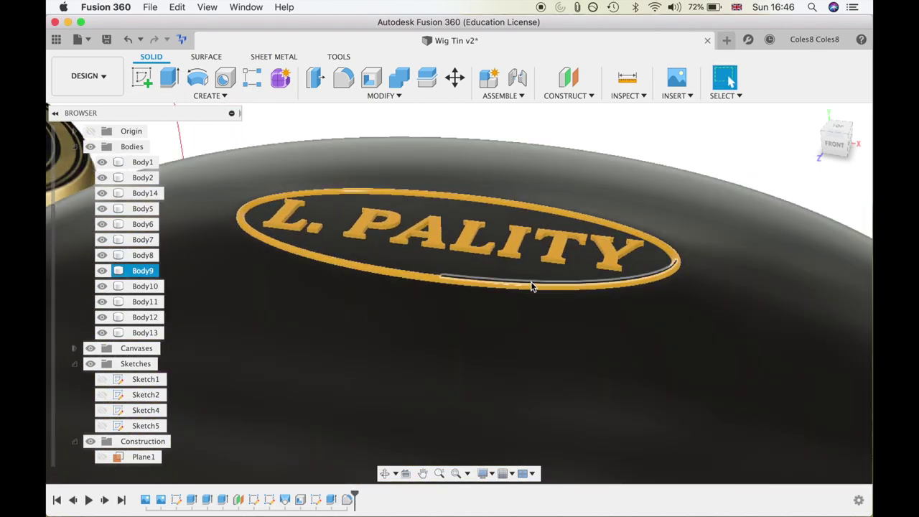
scroll(531, 286, "down", 6)
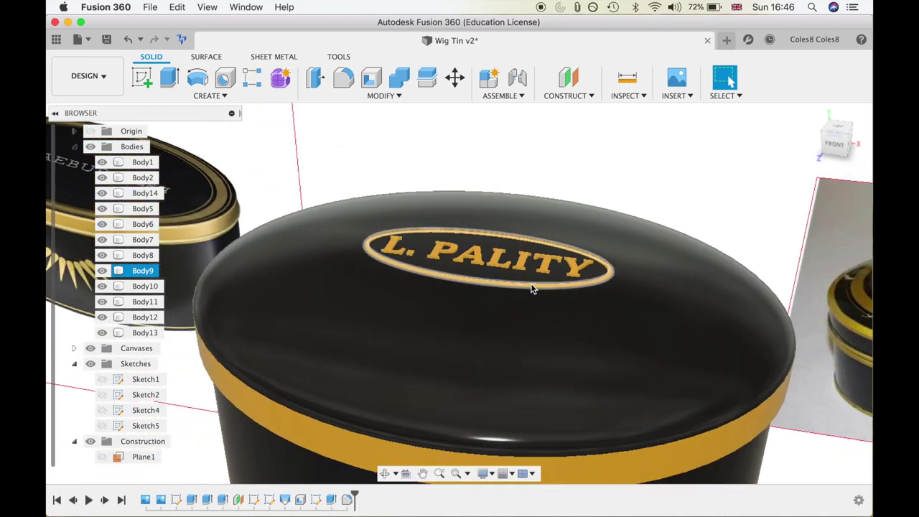
scroll(531, 287, "down", 8)
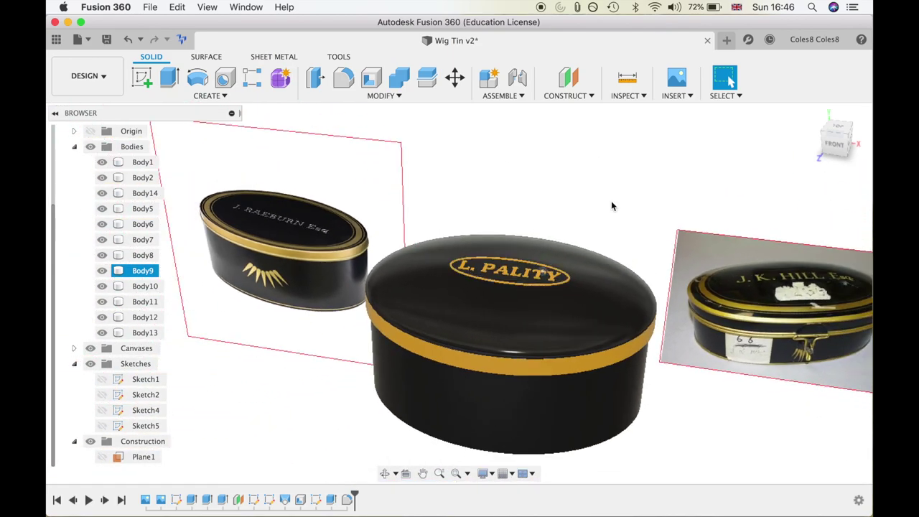